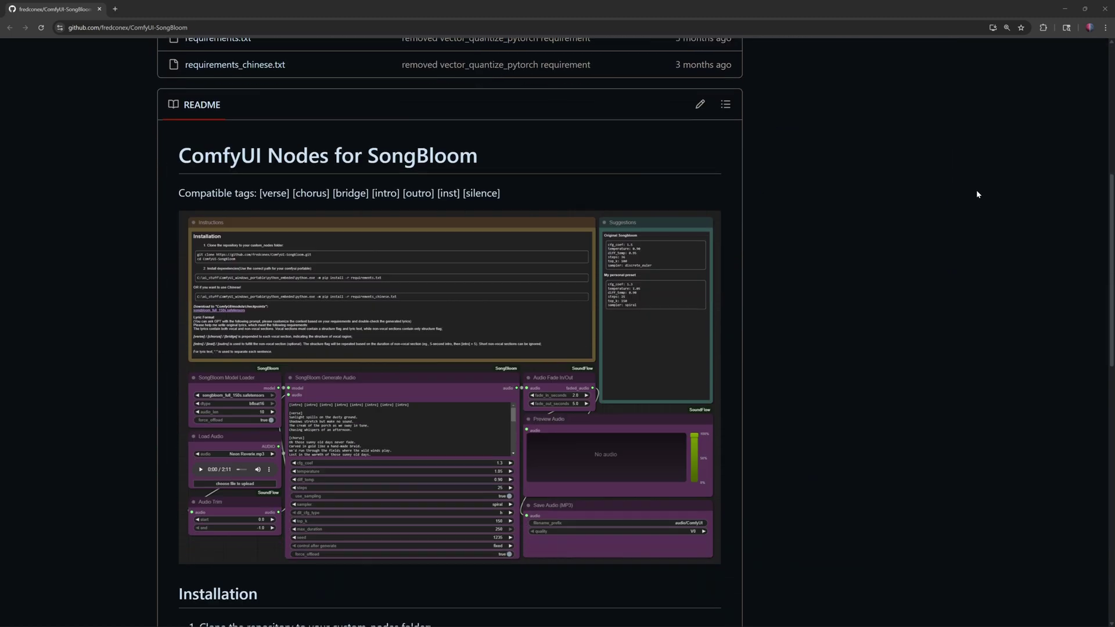
{"action": "scroll", "coordinate": [977, 190], "scroll_direction": "down", "scroll_amount": 2}
{"action": "scroll", "coordinate": [976, 191], "scroll_direction": "down", "scroll_amount": 1}
{"action": "scroll", "coordinate": [975, 191], "scroll_direction": "down", "scroll_amount": 1}
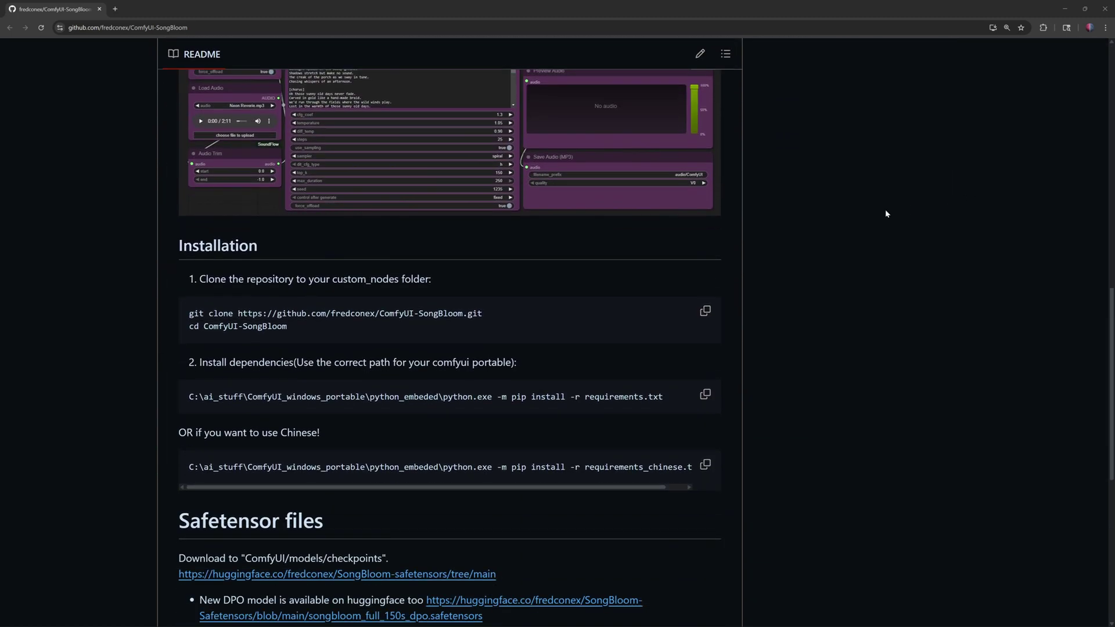
Step: Copy the SongBloom git clone command from the GitHub README's Installation section
{"action": "left_click", "coordinate": [705, 312]}
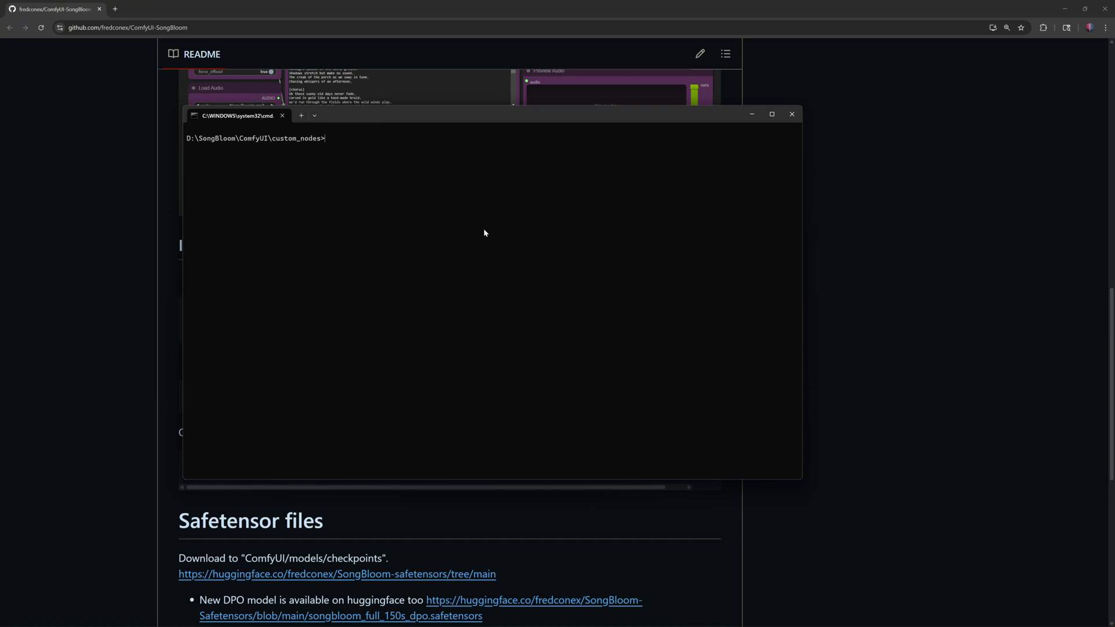
Step: Paste and run the SongBloom git clone command in the custom_nodes command prompt
{"action": "key", "text": "ctrl+v"}
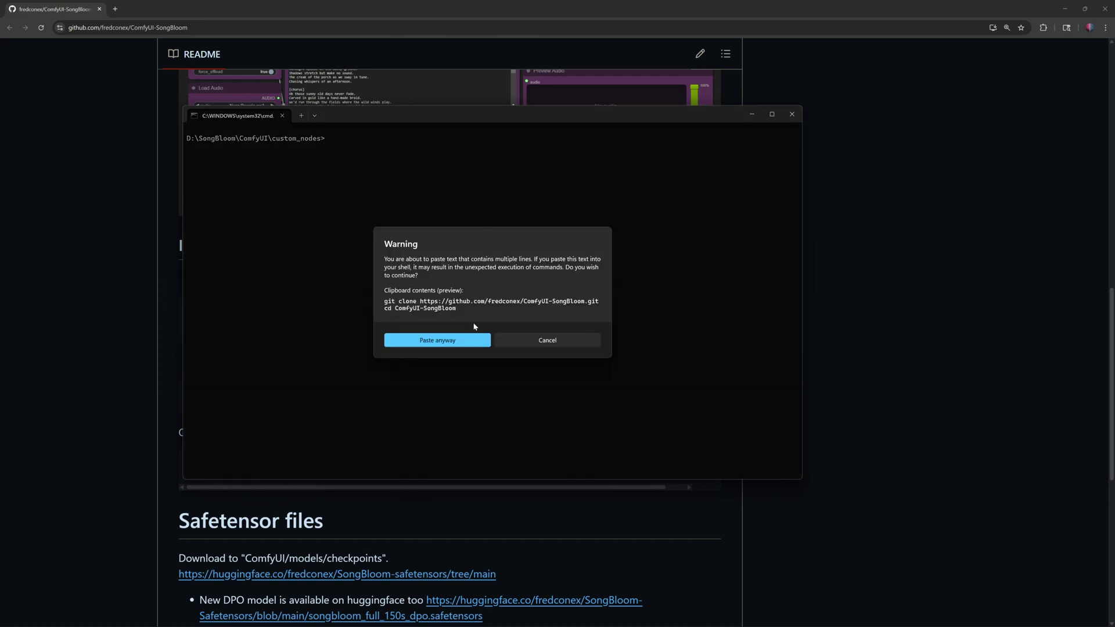
{"action": "left_click", "coordinate": [464, 341]}
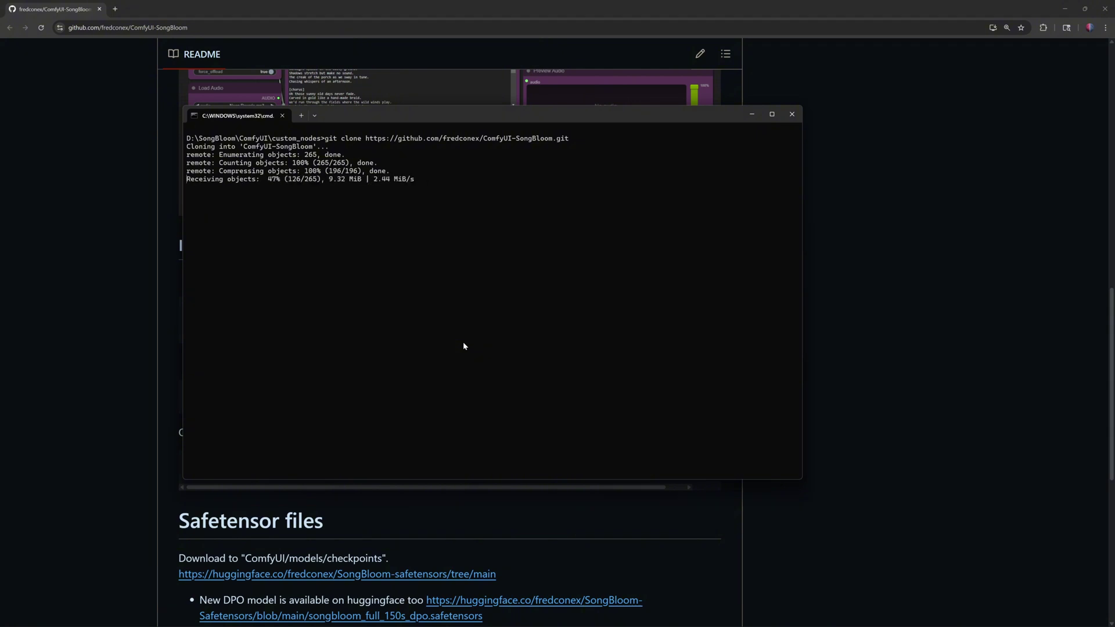
{"action": "type", "text": "cd ComfyUI-SongBloom"}
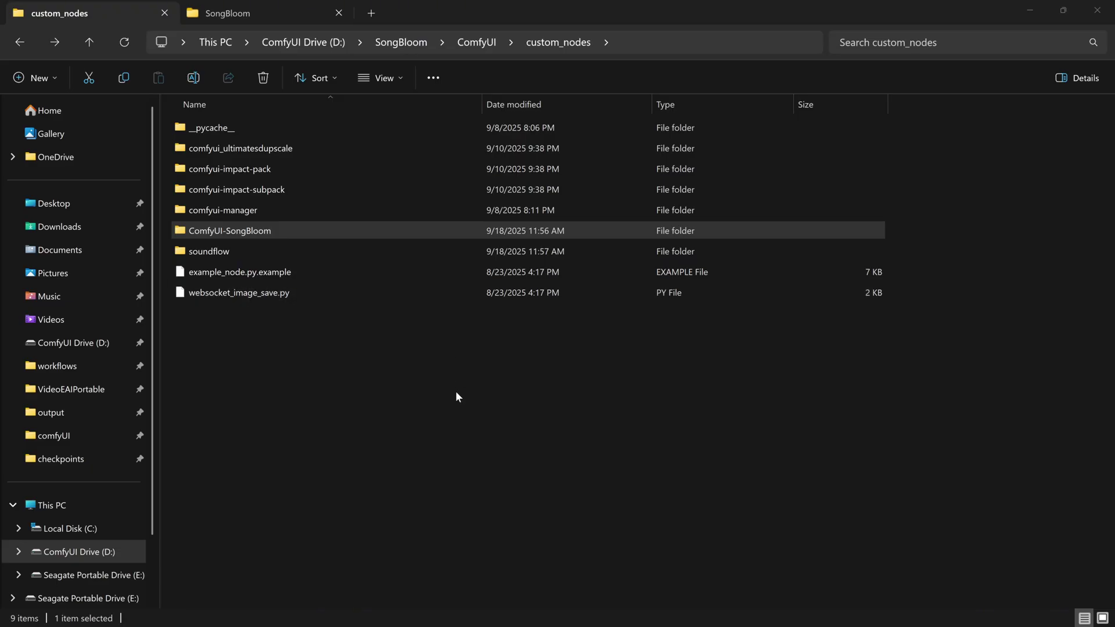
Step: Copy requirements.txt from ComfyUI-SongBloom into python_embeded, next to python.exe
{"action": "left_click", "coordinate": [254, 234]}
{"action": "double_click", "coordinate": [253, 232]}
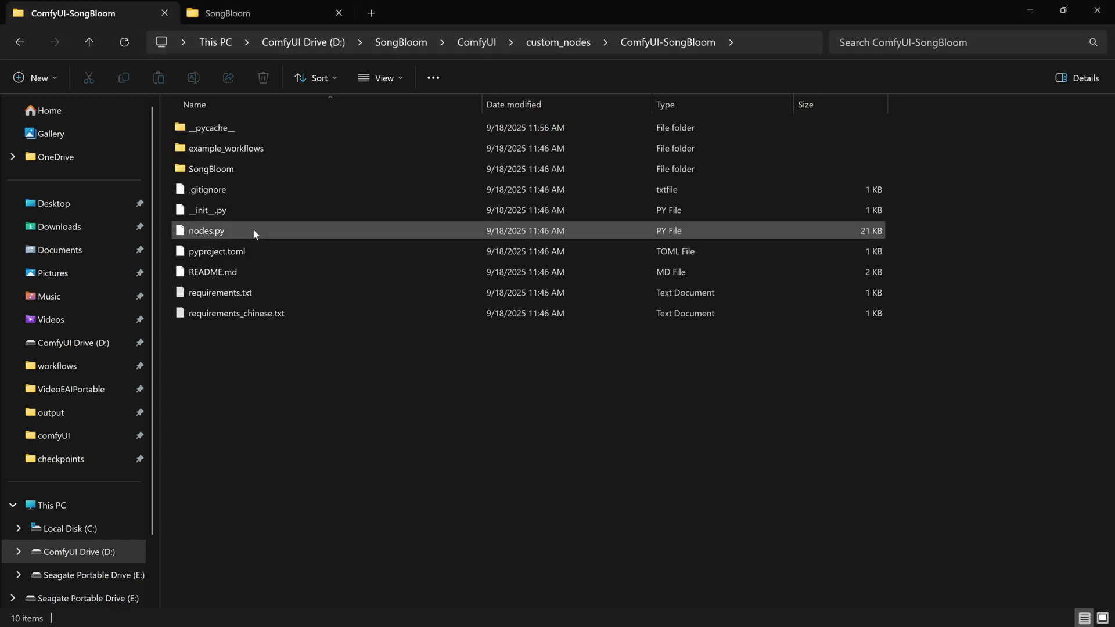
{"action": "right_click", "coordinate": [226, 292]}
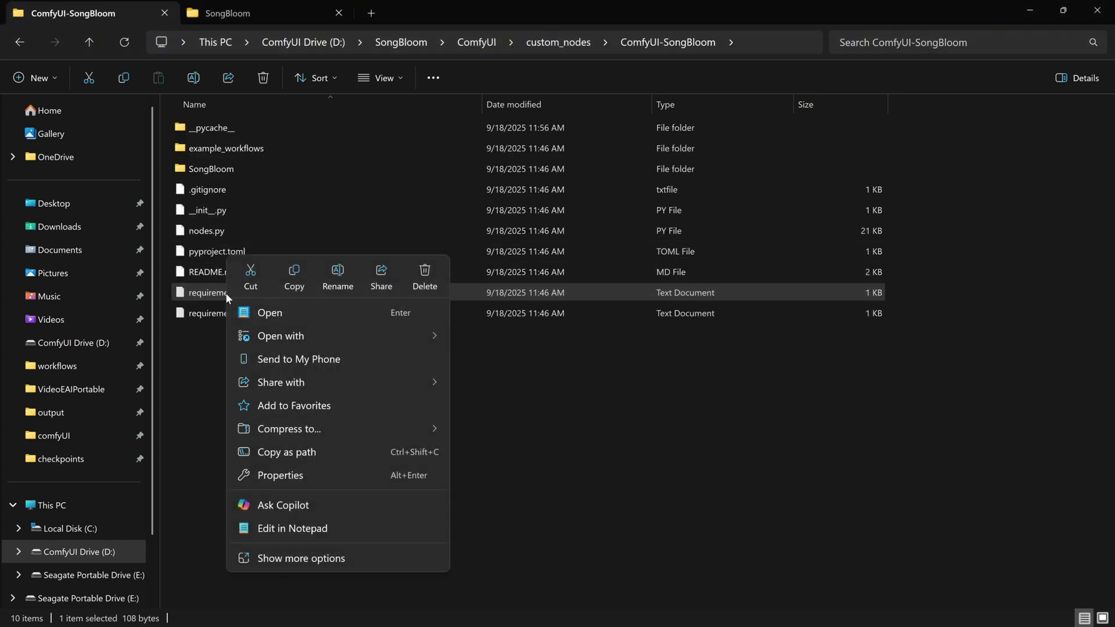
{"action": "left_click", "coordinate": [288, 280]}
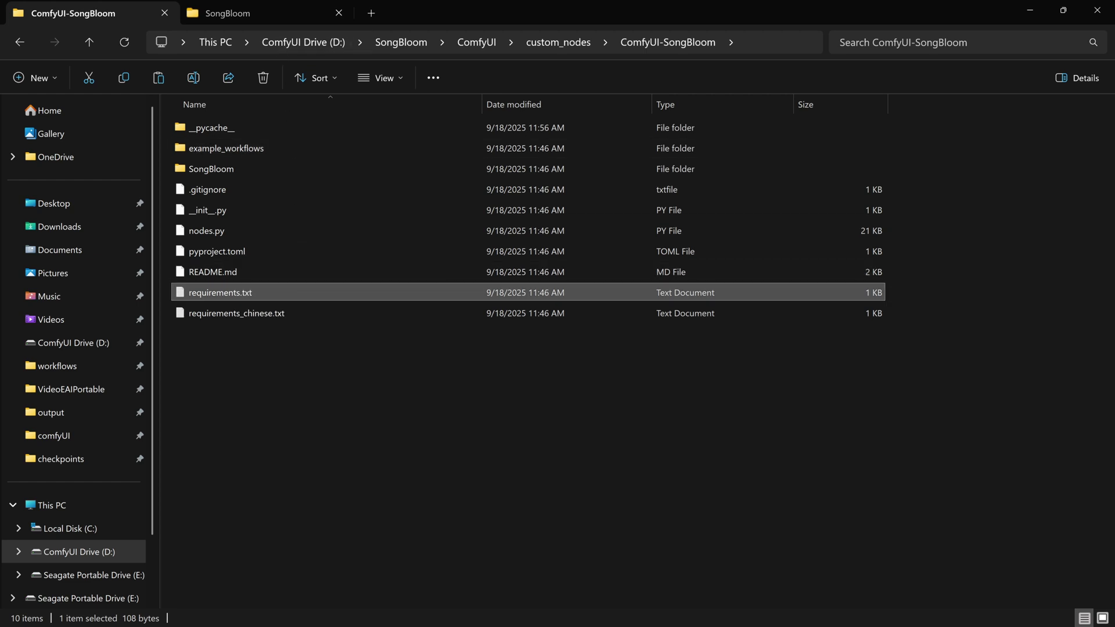
{"action": "left_click", "coordinate": [277, 14]}
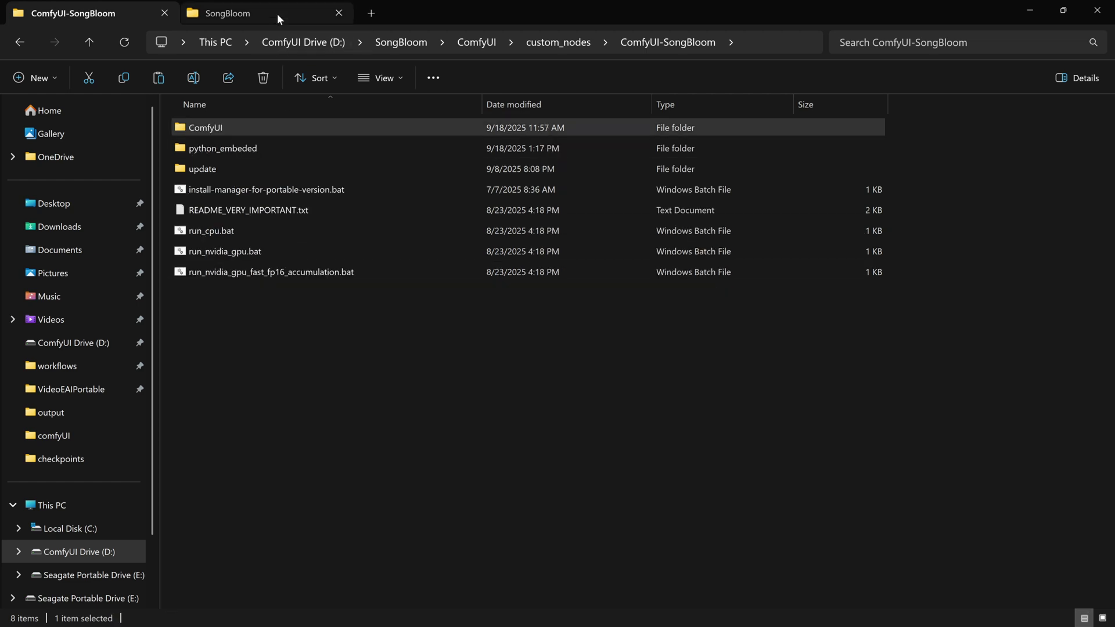
{"action": "double_click", "coordinate": [243, 149]}
{"action": "right_click", "coordinate": [375, 282]}
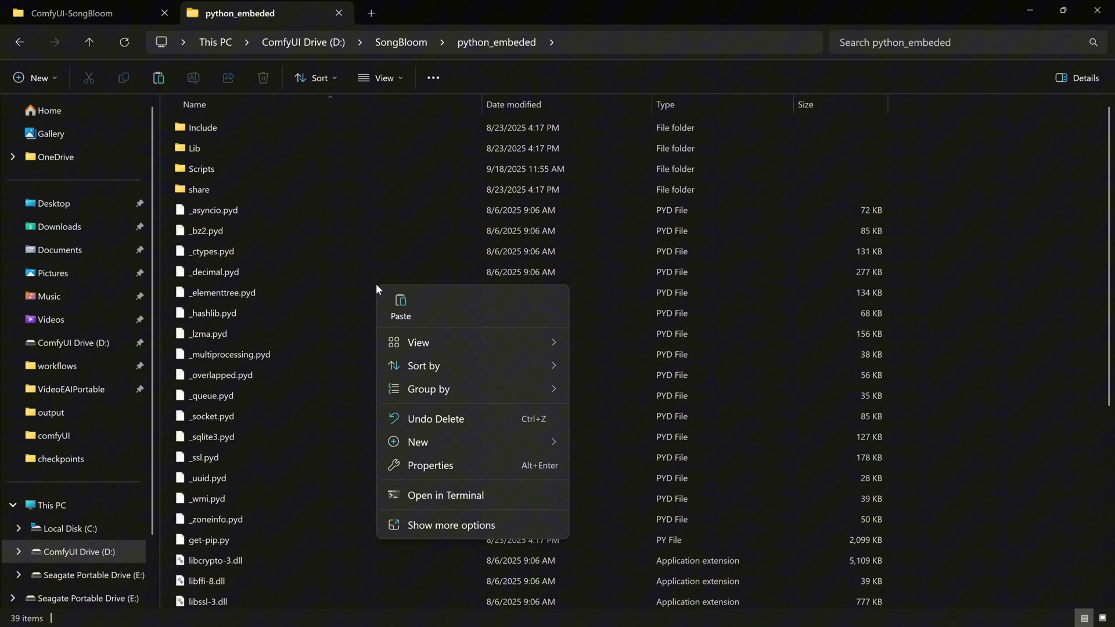
{"action": "left_click", "coordinate": [394, 305]}
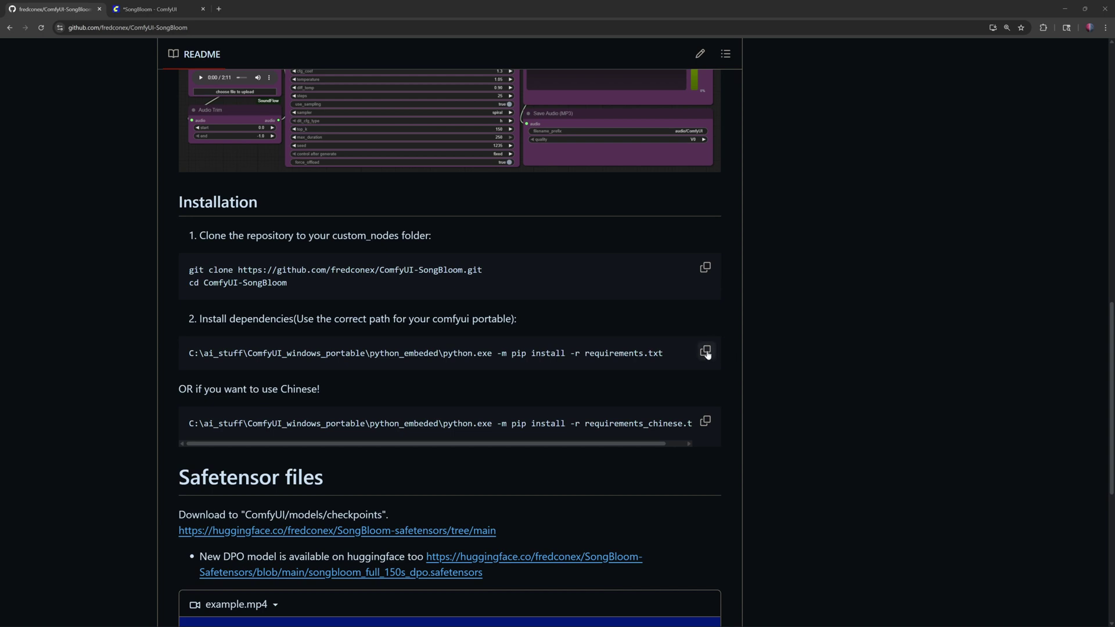
Step: Run the README's pip install command for requirements.txt, minus the C:\ai_stuff path prefix
{"action": "left_click", "coordinate": [705, 353]}
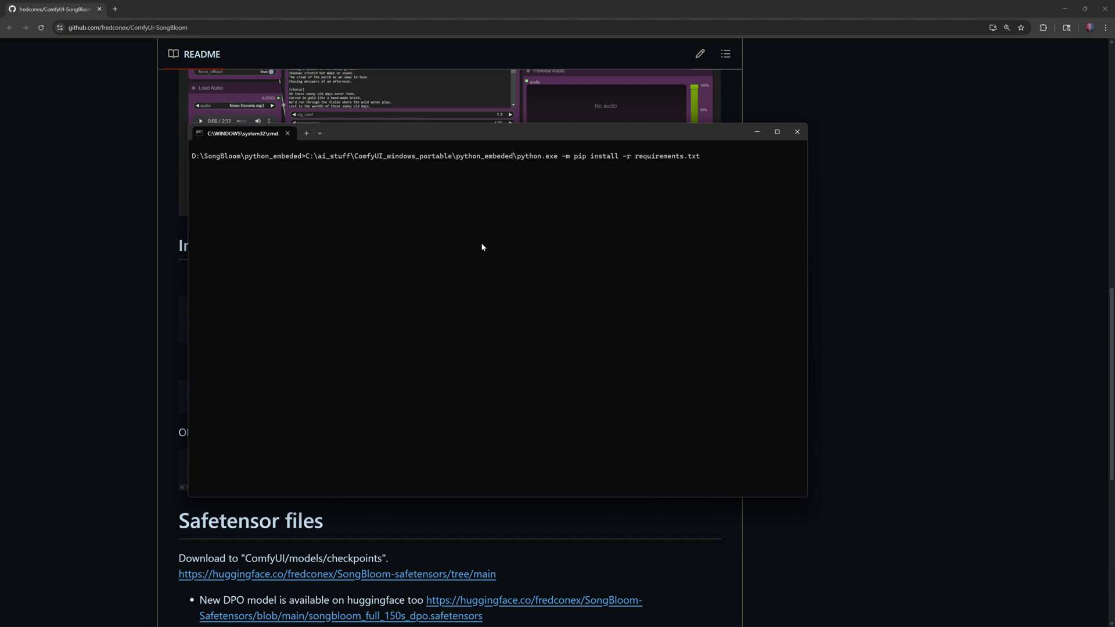
{"action": "key", "text": "Left"}
{"action": "key", "text": "Left"}
{"action": "key", "text": "Left"}
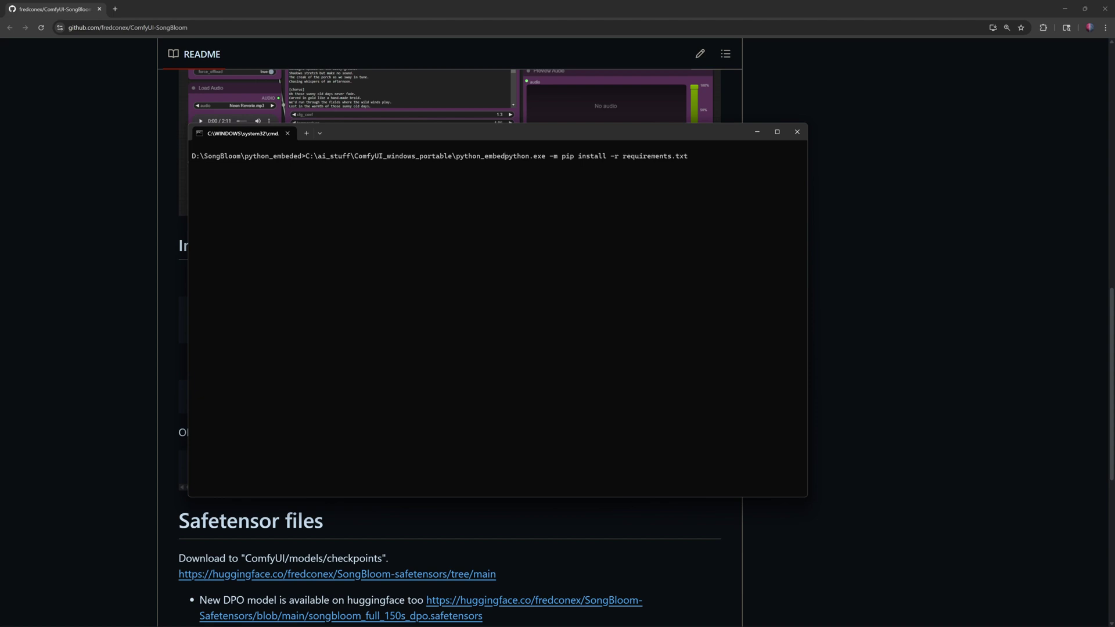
{"action": "key", "text": "BackSpace"}
{"action": "key", "text": "BackSpace"}
{"action": "key", "text": "BackSpace"}
{"action": "key", "text": "BackSpace"}
{"action": "key", "text": "BackSpace"}
{"action": "key", "text": "BackSpace"}
{"action": "key", "text": "BackSpace"}
{"action": "key", "text": "BackSpace"}
{"action": "key", "text": "BackSpace"}
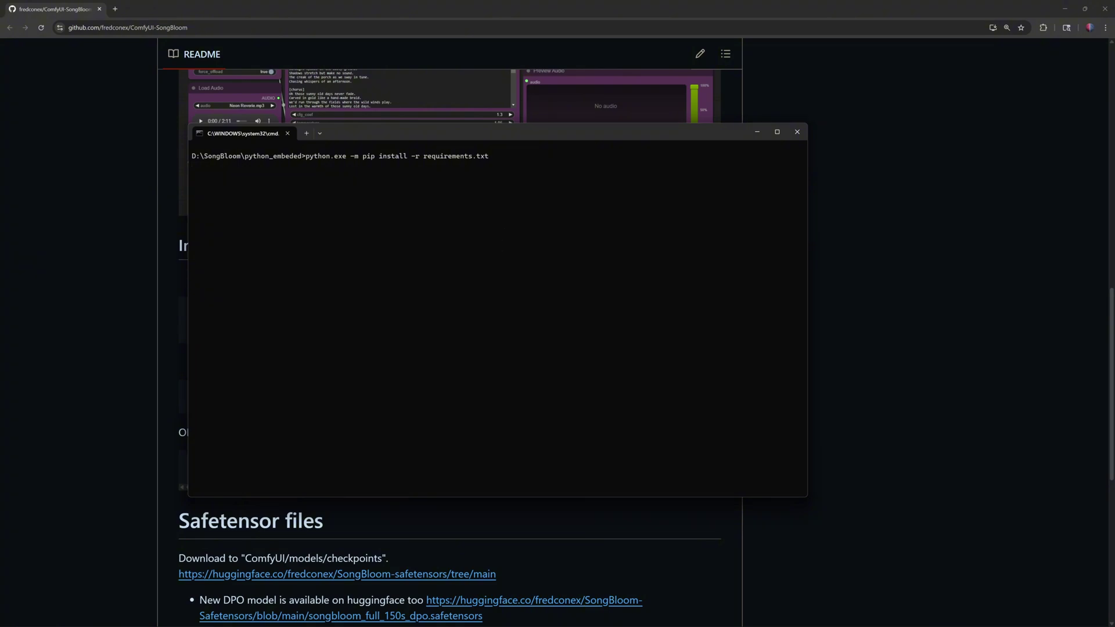
{"action": "key", "text": "Return"}
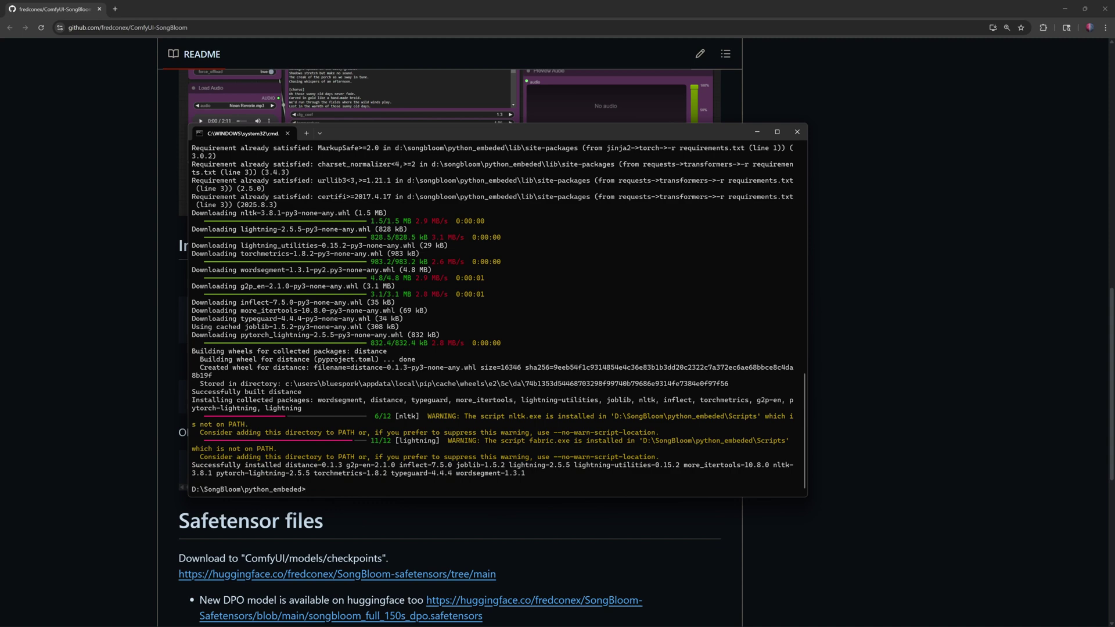
Step: Minimize the command prompt and view the SongBloom-safetensors files on Hugging Face
{"action": "left_click", "coordinate": [756, 131]}
{"action": "scroll", "coordinate": [757, 237], "scroll_direction": "down", "scroll_amount": 1}
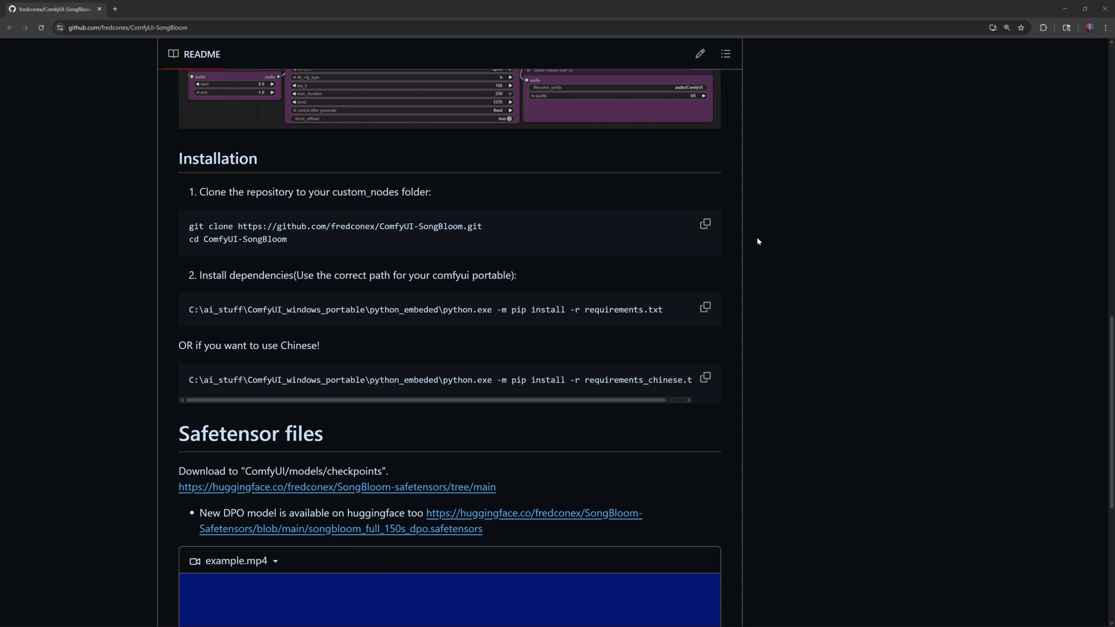
{"action": "left_click", "coordinate": [449, 489]}
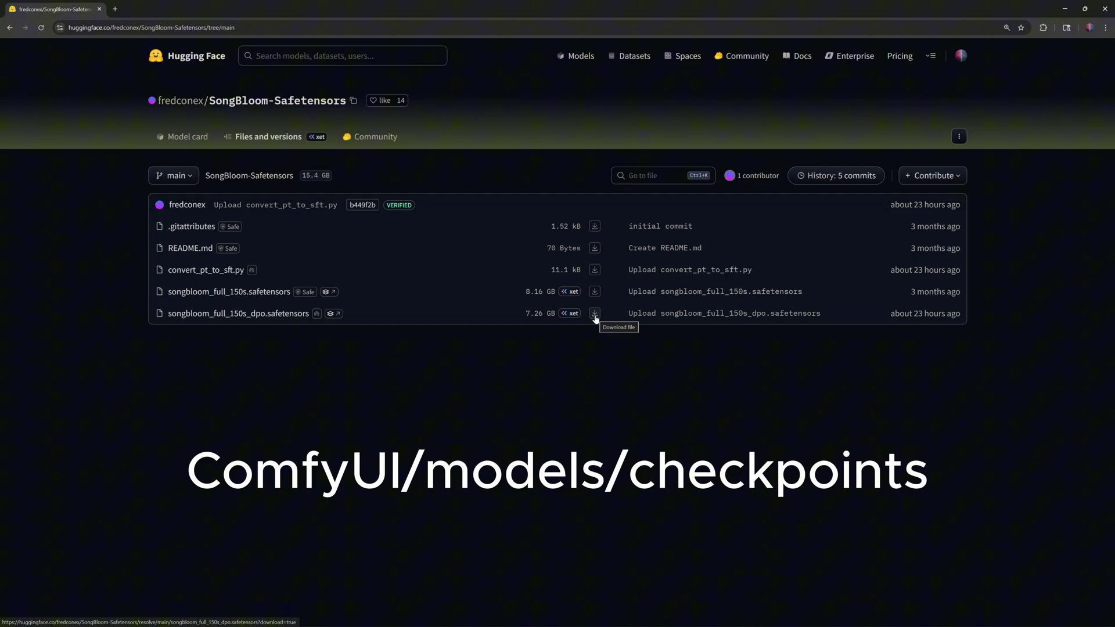
{"action": "scroll", "coordinate": [438, 297], "scroll_direction": "up", "scroll_amount": 1}
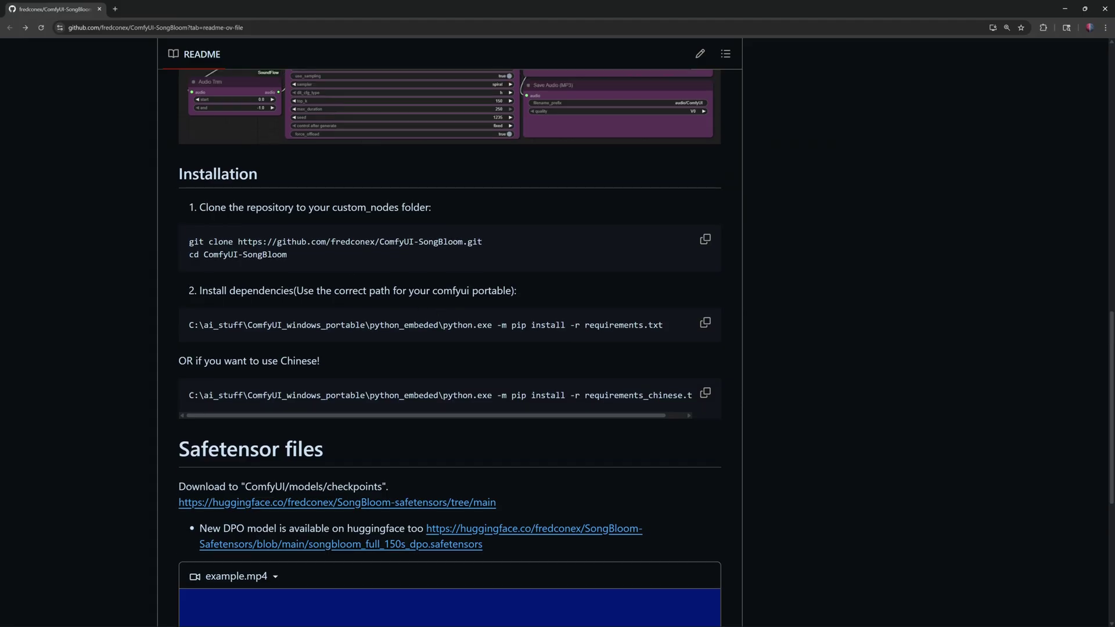
{"action": "scroll", "coordinate": [454, 300], "scroll_direction": "up", "scroll_amount": 3}
{"action": "scroll", "coordinate": [479, 305], "scroll_direction": "up", "scroll_amount": 5}
{"action": "scroll", "coordinate": [497, 308], "scroll_direction": "up", "scroll_amount": 1}
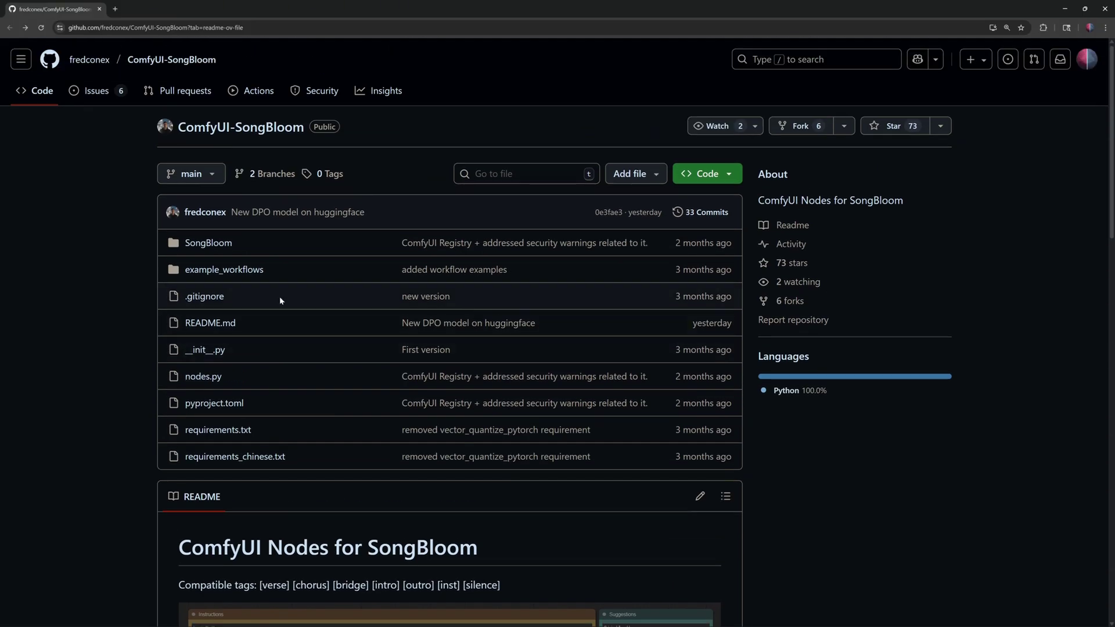
Step: Download the raw SongBloom.json file from the example_workflows folder
{"action": "left_click", "coordinate": [236, 270]}
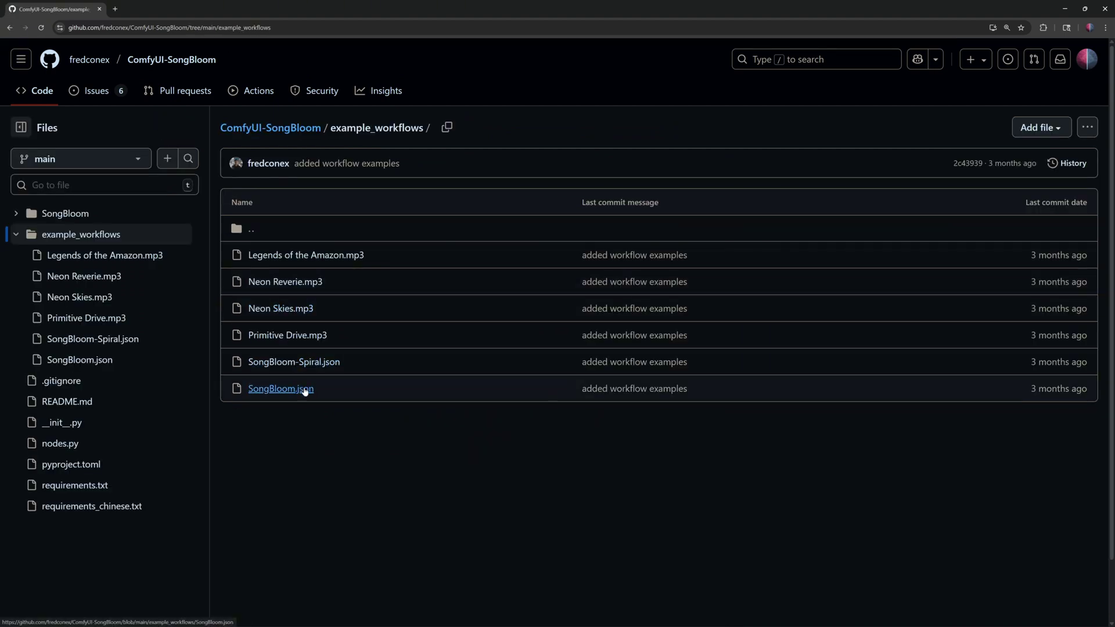
{"action": "left_click", "coordinate": [303, 394]}
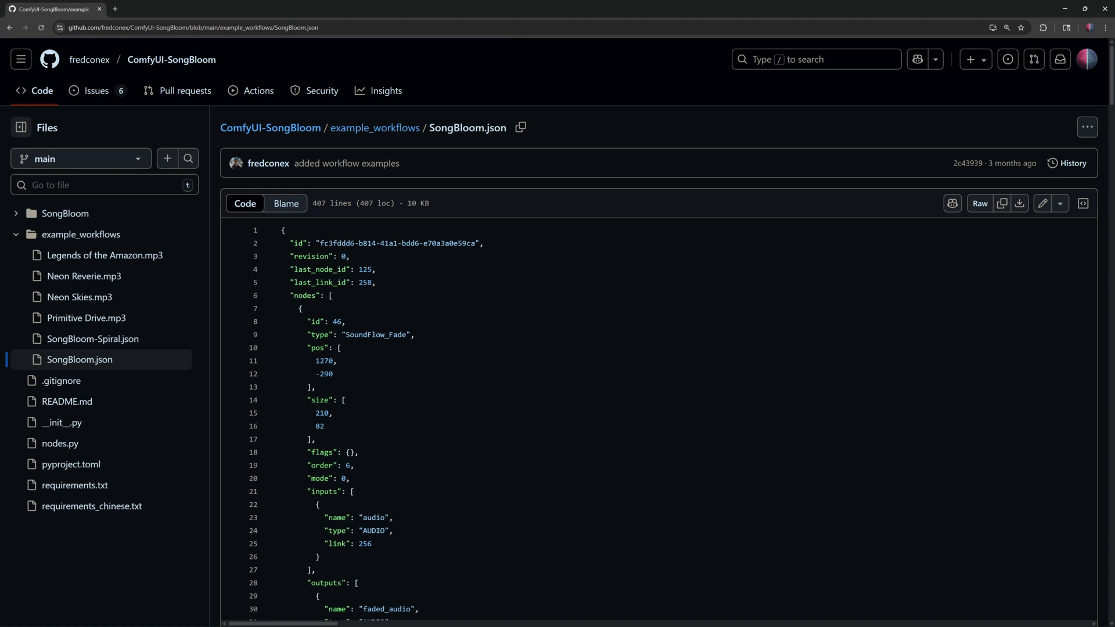
{"action": "left_click", "coordinate": [1019, 204]}
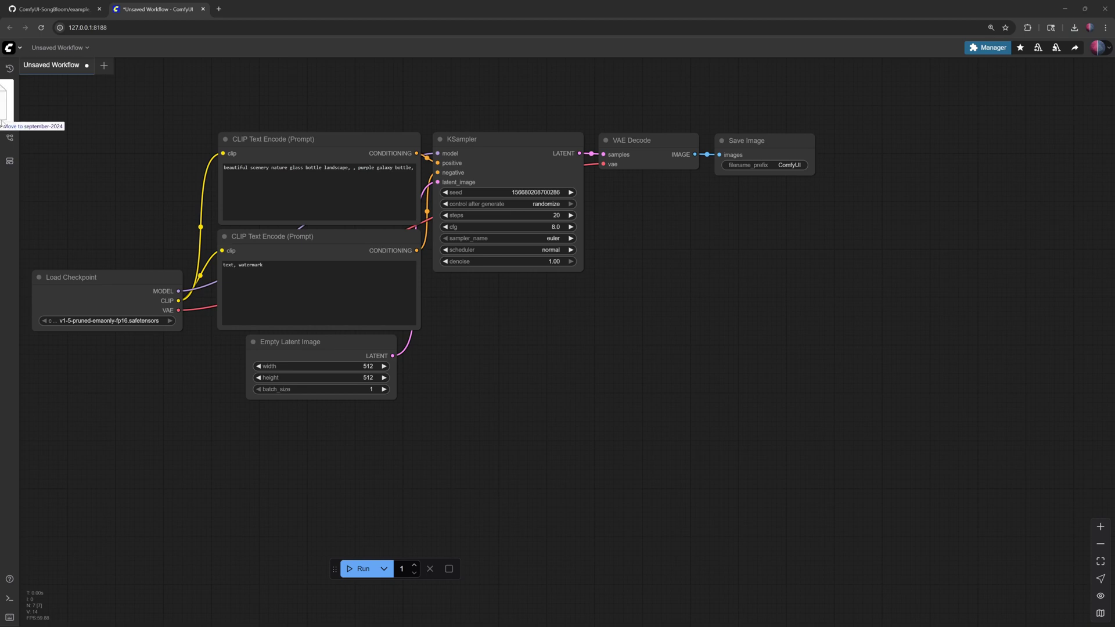
Step: Drop SongBloom.json onto the canvas and install all missing SoundFlow nodes
{"action": "mouse_move", "coordinate": [26, 112]}
{"action": "left_mouse_down"}
{"action": "mouse_move", "coordinate": [449, 370]}
{"action": "mouse_move", "coordinate": [541, 394]}
{"action": "left_mouse_up"}
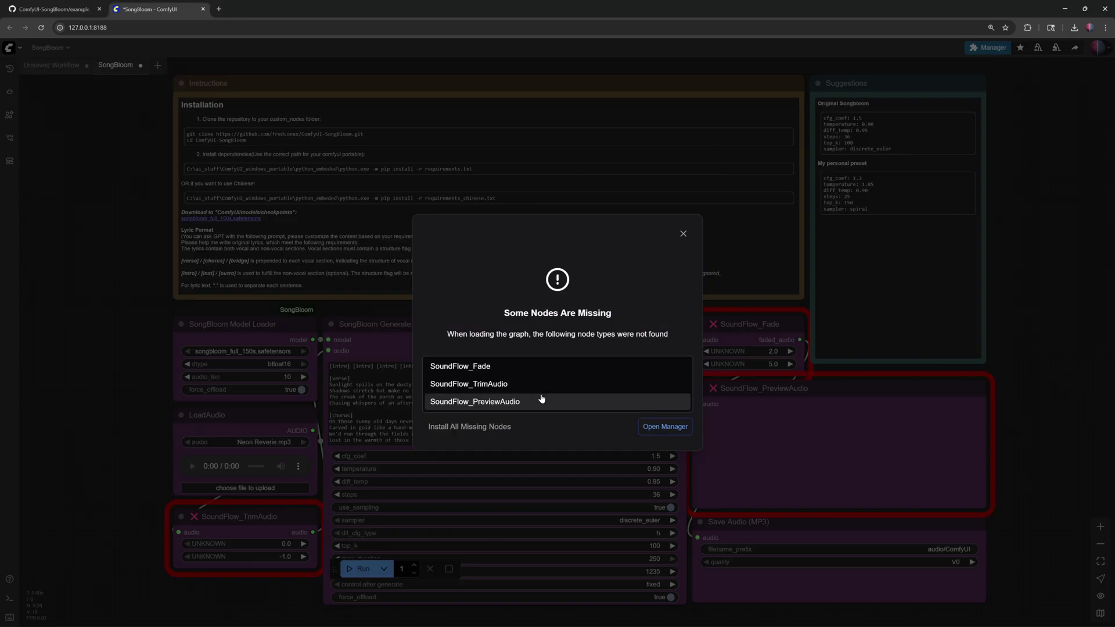
{"action": "left_click", "coordinate": [494, 428]}
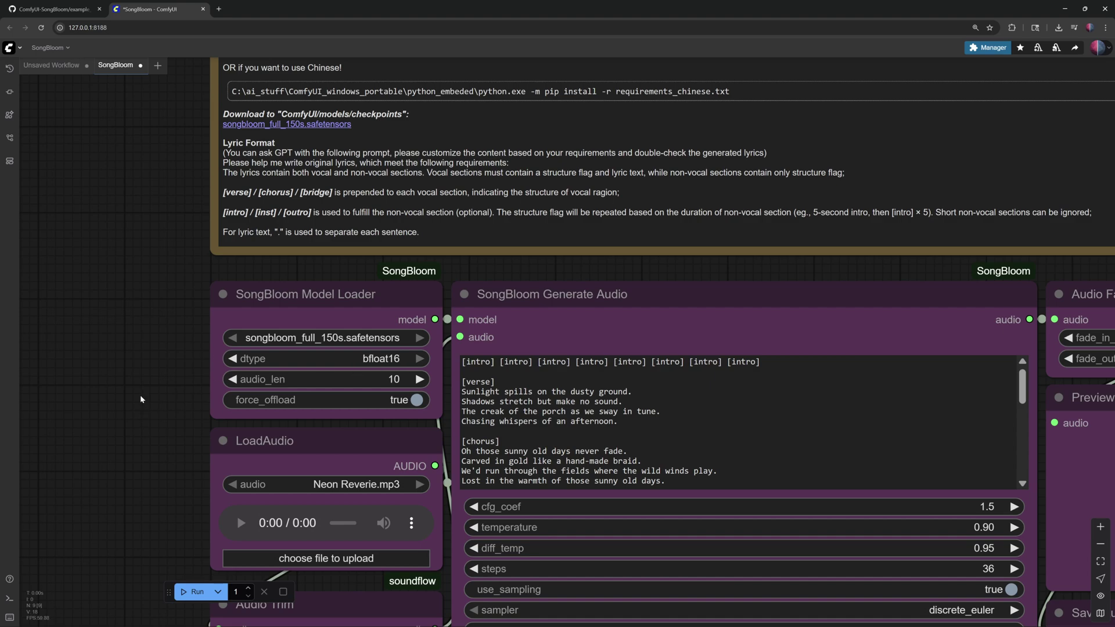
{"action": "scroll", "coordinate": [140, 399], "scroll_direction": "up", "scroll_amount": 2}
{"action": "scroll", "coordinate": [141, 398], "scroll_direction": "up", "scroll_amount": 2}
{"action": "scroll", "coordinate": [140, 399], "scroll_direction": "up", "scroll_amount": 2}
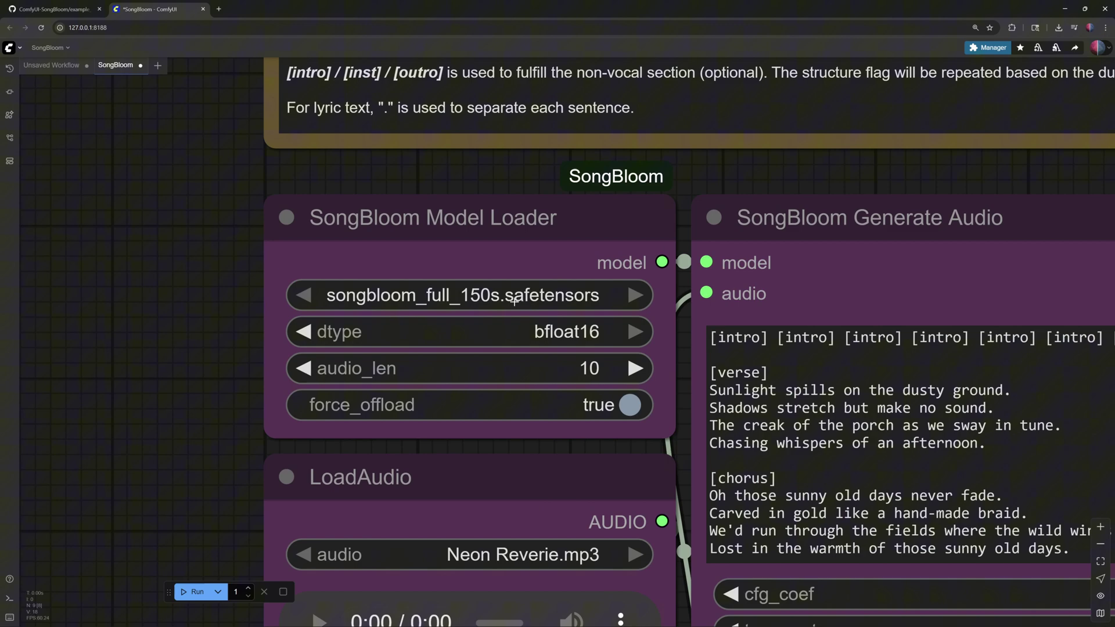
{"action": "scroll", "coordinate": [514, 300], "scroll_direction": "down", "scroll_amount": 1}
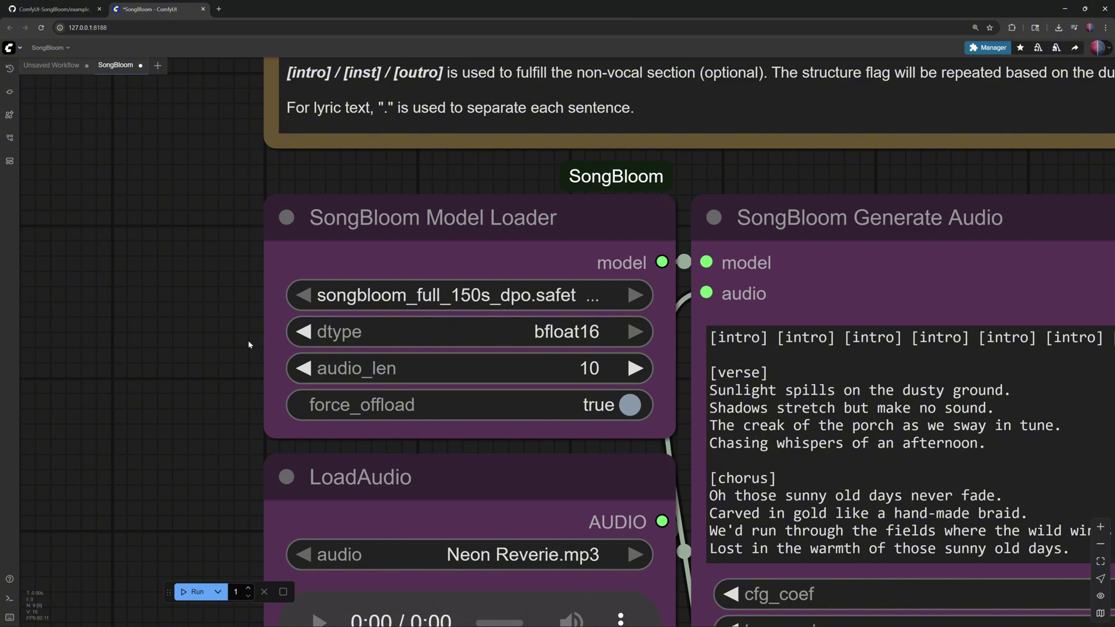
{"action": "scroll", "coordinate": [192, 333], "scroll_direction": "down", "scroll_amount": 4}
{"action": "scroll", "coordinate": [192, 334], "scroll_direction": "down", "scroll_amount": 3}
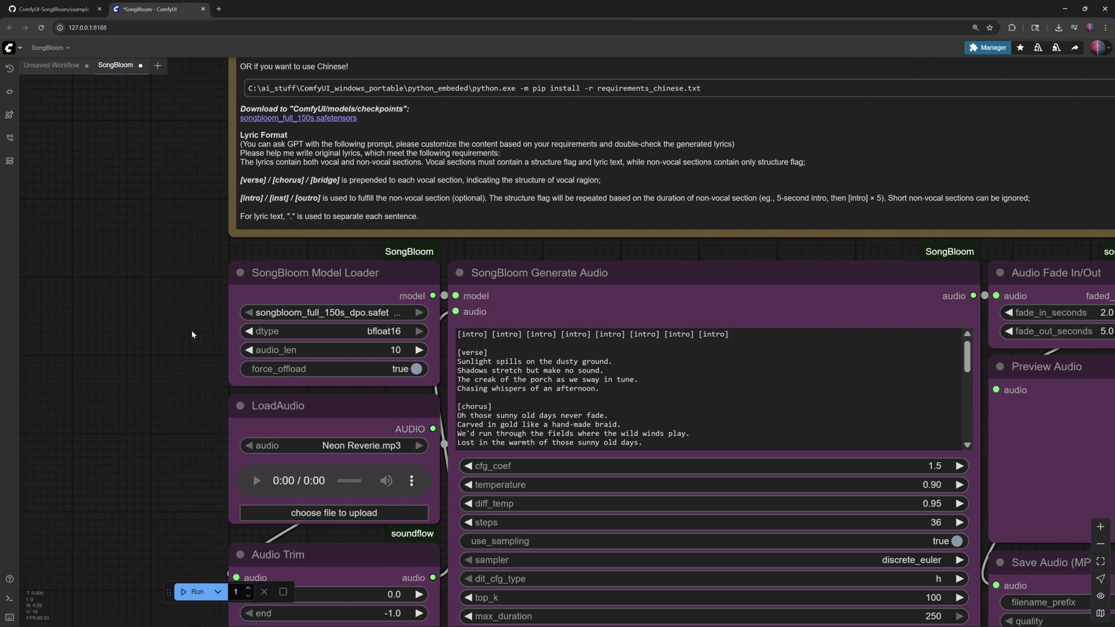
{"action": "scroll", "coordinate": [170, 378], "scroll_direction": "down", "scroll_amount": 2}
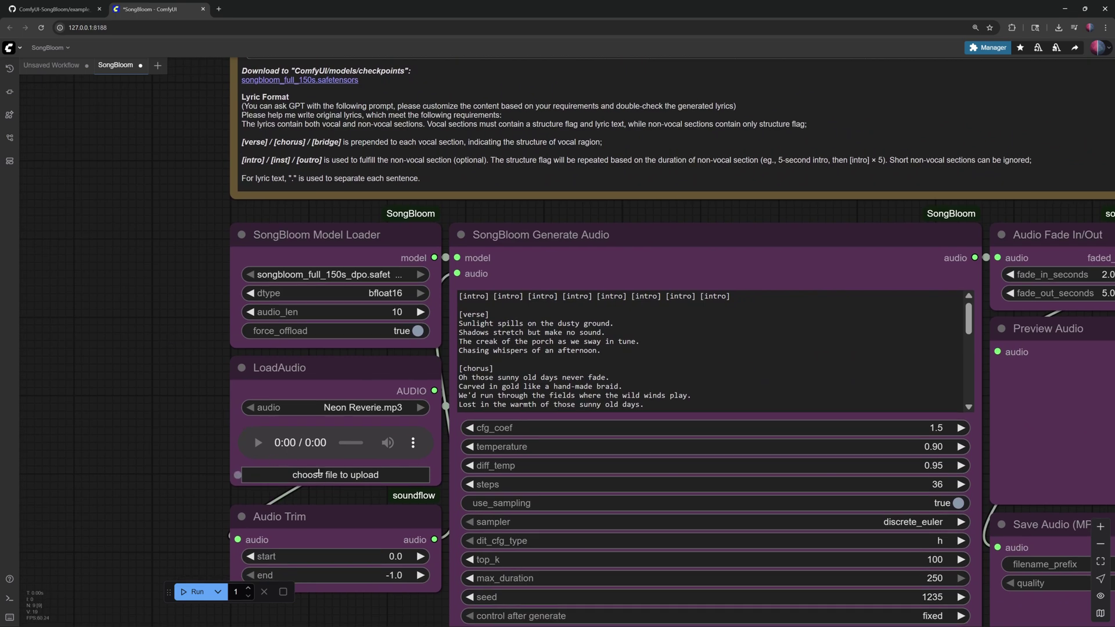
Step: Load beat-example.MP3 into LoadAudio and replace the lyrics with the new SongBloom verse and chorus
{"action": "left_click", "coordinate": [323, 476]}
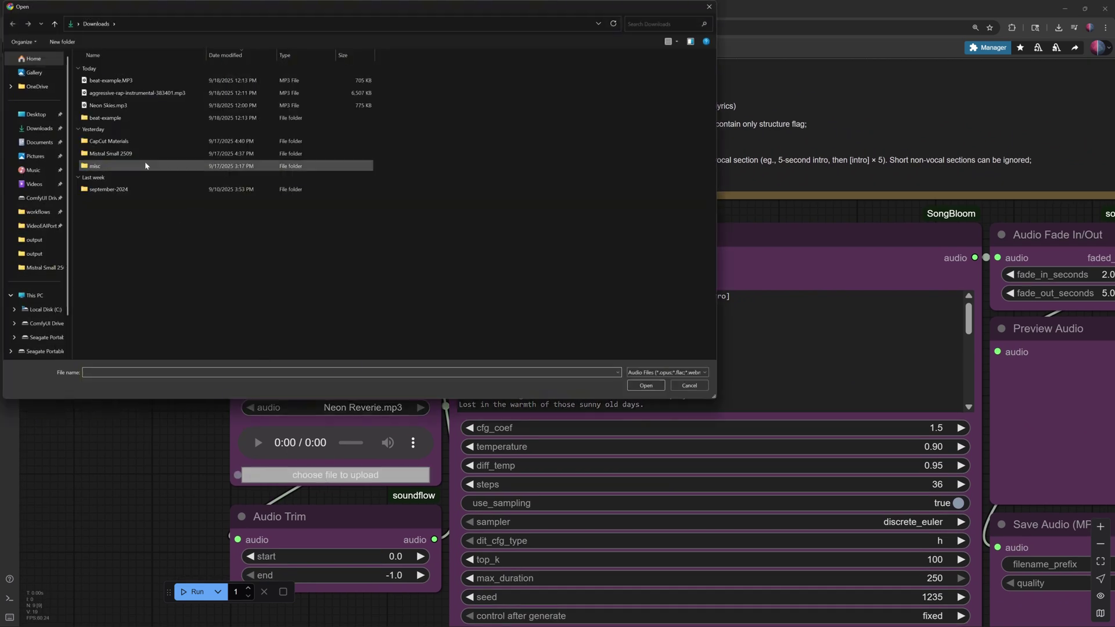
{"action": "double_click", "coordinate": [113, 80]}
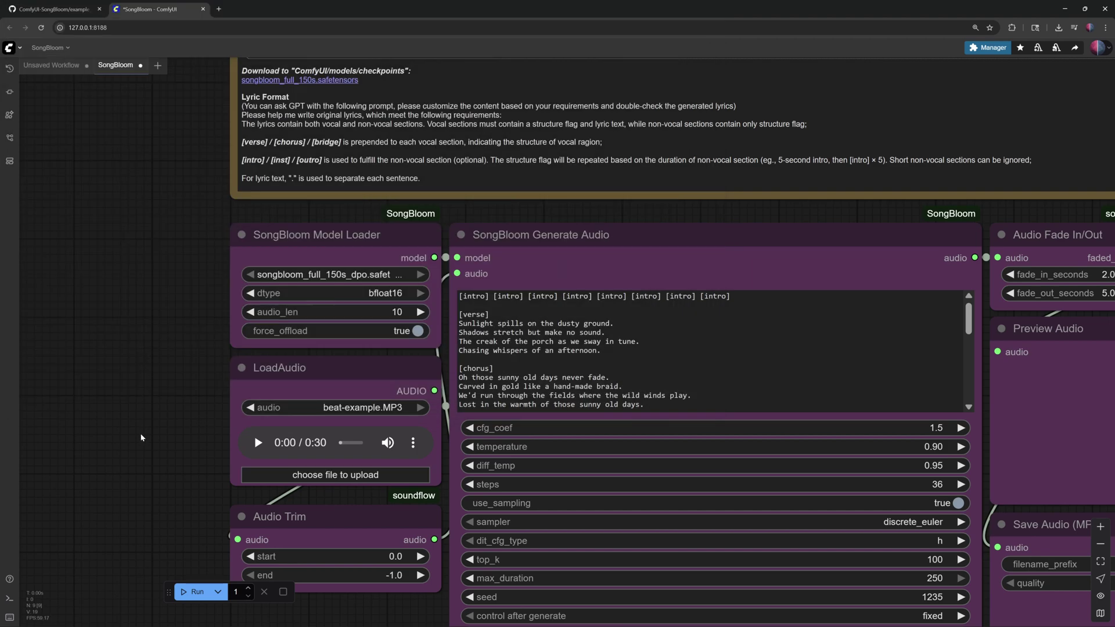
{"action": "scroll", "coordinate": [141, 437], "scroll_direction": "down", "scroll_amount": 1}
{"action": "scroll", "coordinate": [139, 450], "scroll_direction": "down", "scroll_amount": 1}
{"action": "left_click", "coordinate": [411, 371]}
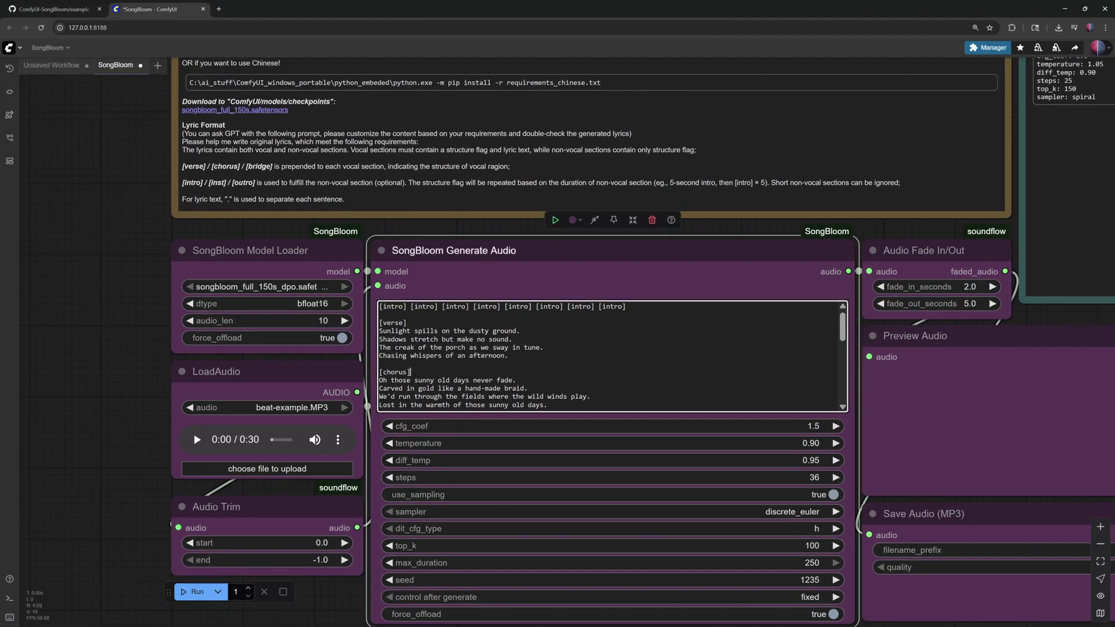
{"action": "key", "text": "ctrl+a"}
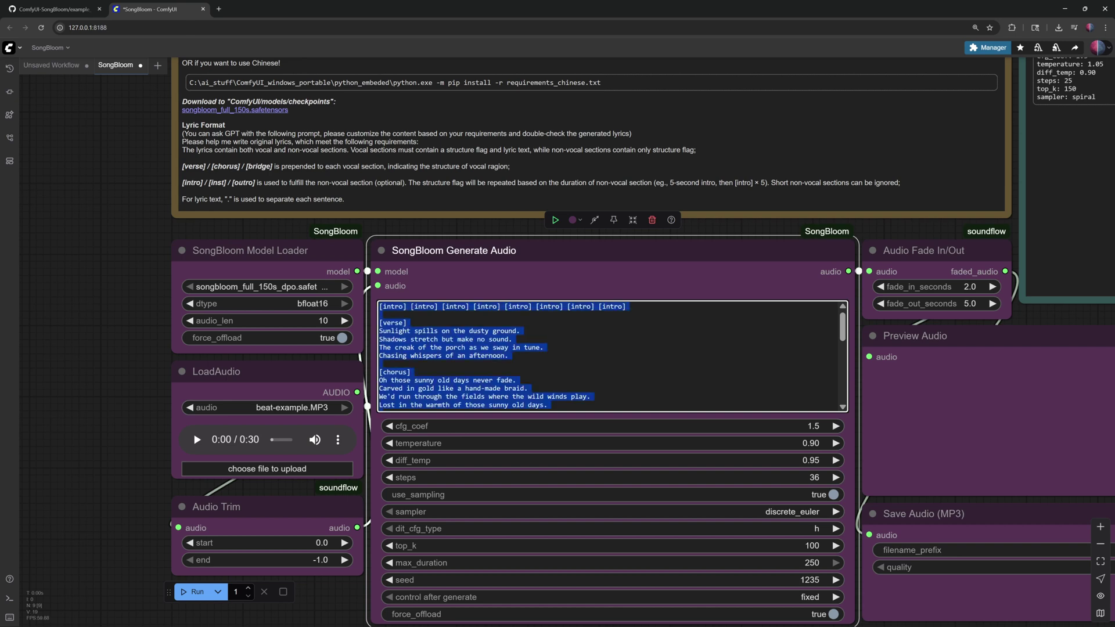
{"action": "key", "text": "Delete"}
{"action": "key", "text": "ctrl+v"}
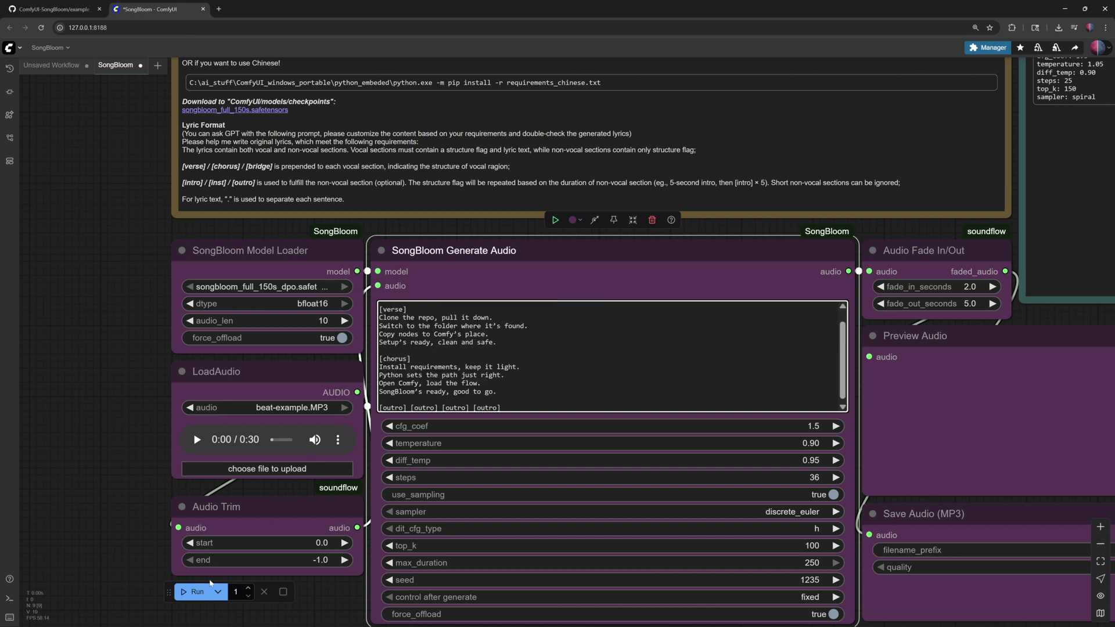
Step: Run the workflow so SongBloom Generate Audio produces the 1:57 song
{"action": "left_click", "coordinate": [184, 595]}
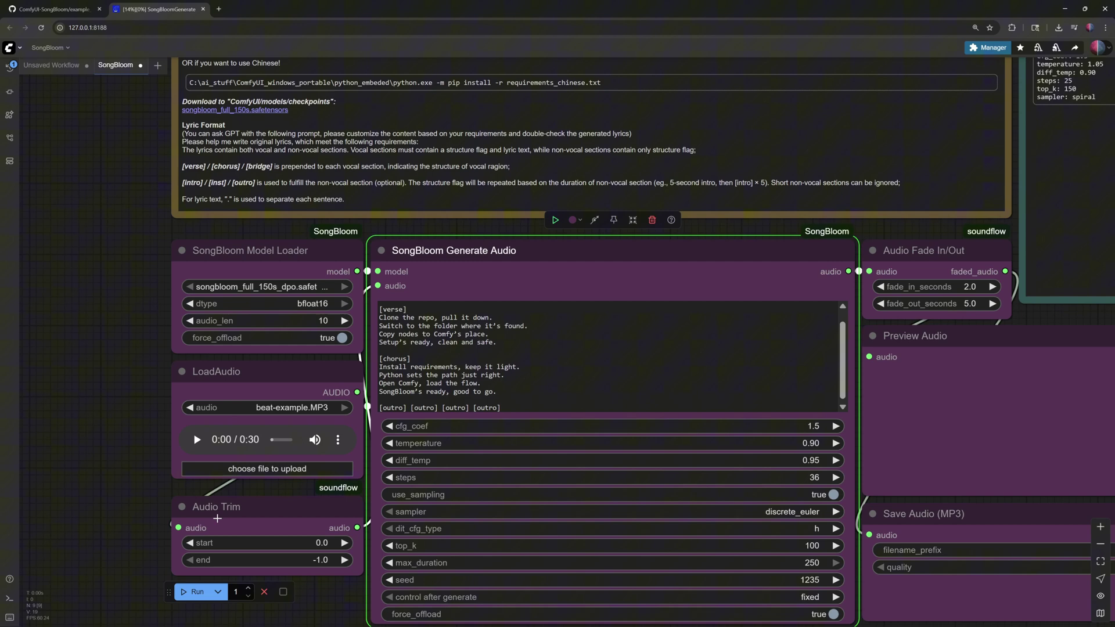
{"action": "scroll", "coordinate": [131, 418], "scroll_direction": "down", "scroll_amount": 3}
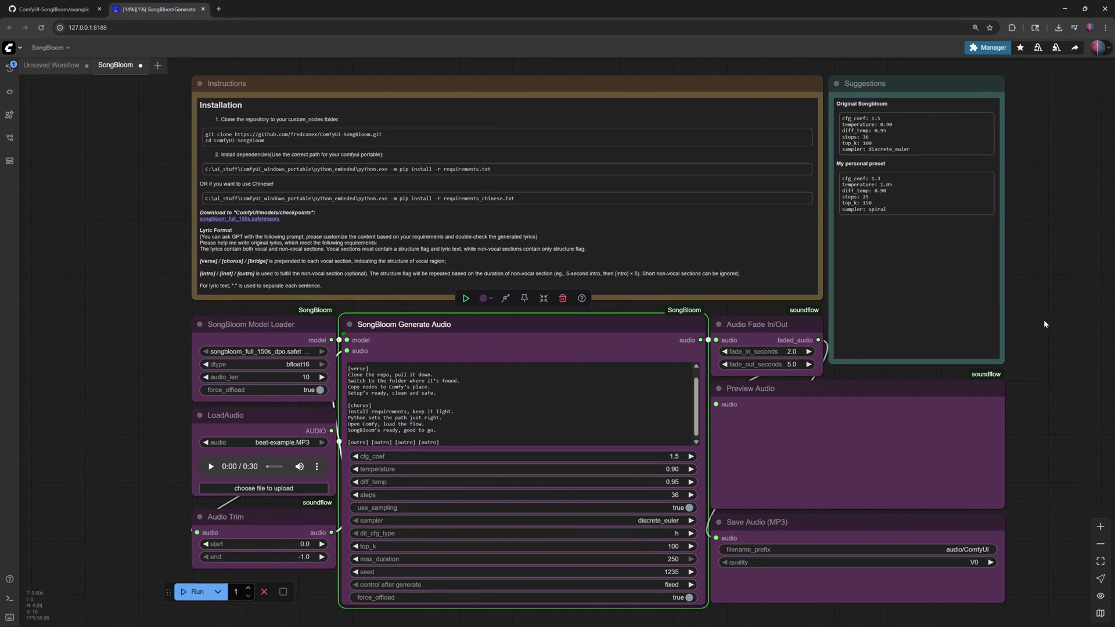
{"action": "scroll", "coordinate": [698, 396], "scroll_direction": "up", "scroll_amount": 2}
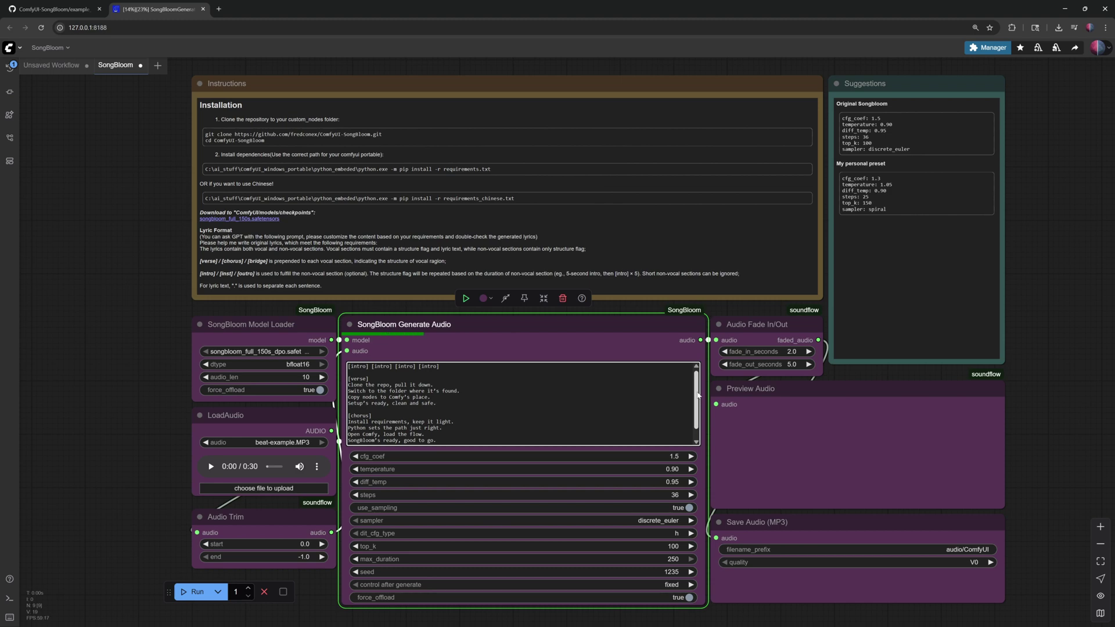